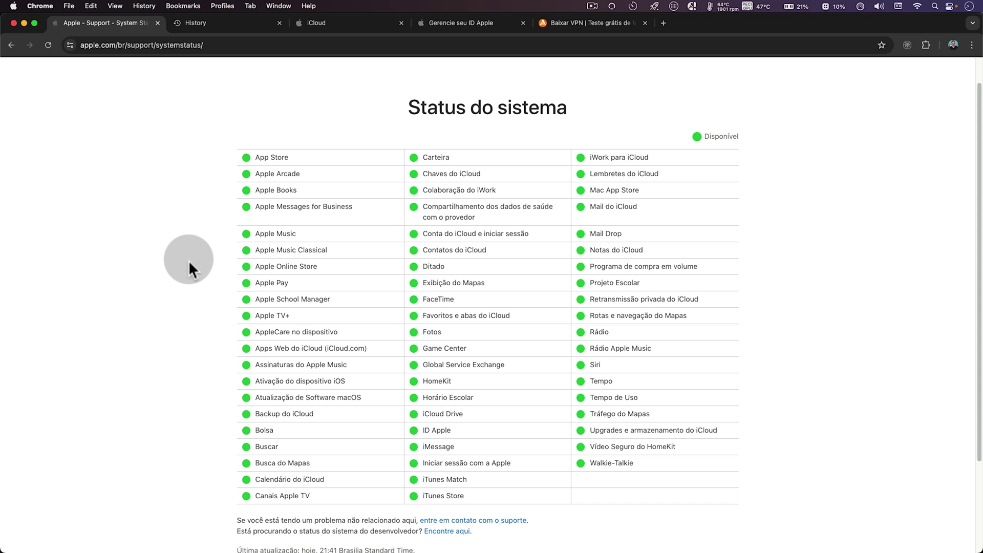
Step: Delete Chrome's all-time browsing history, download history, cookies and cached files from the advanced options, and close the settings page
left_click(223, 22)
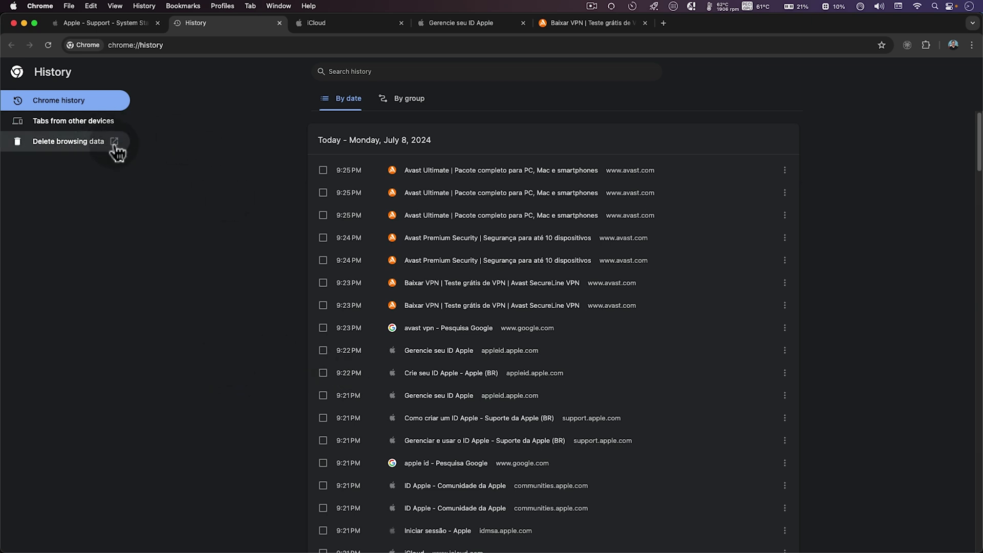
left_click(74, 150)
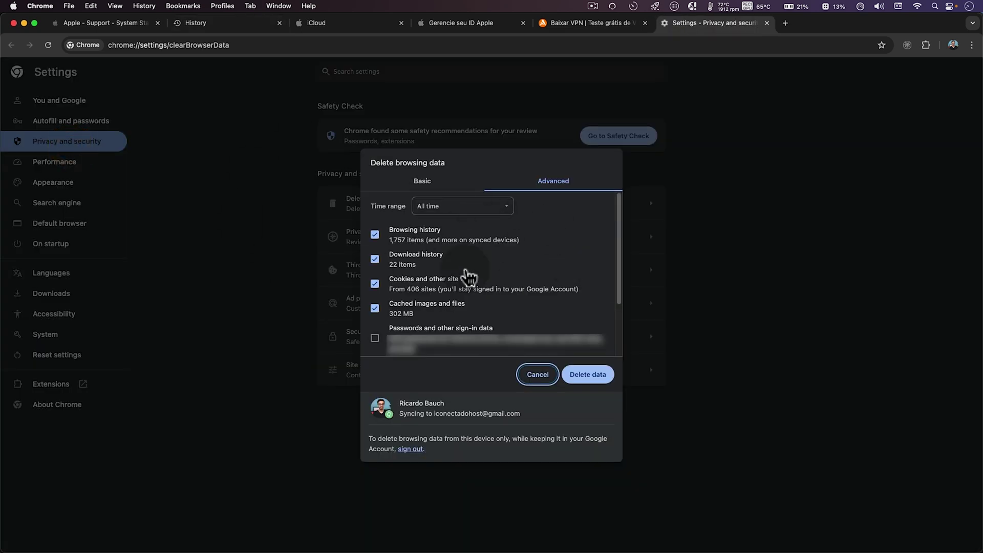
left_click(444, 190)
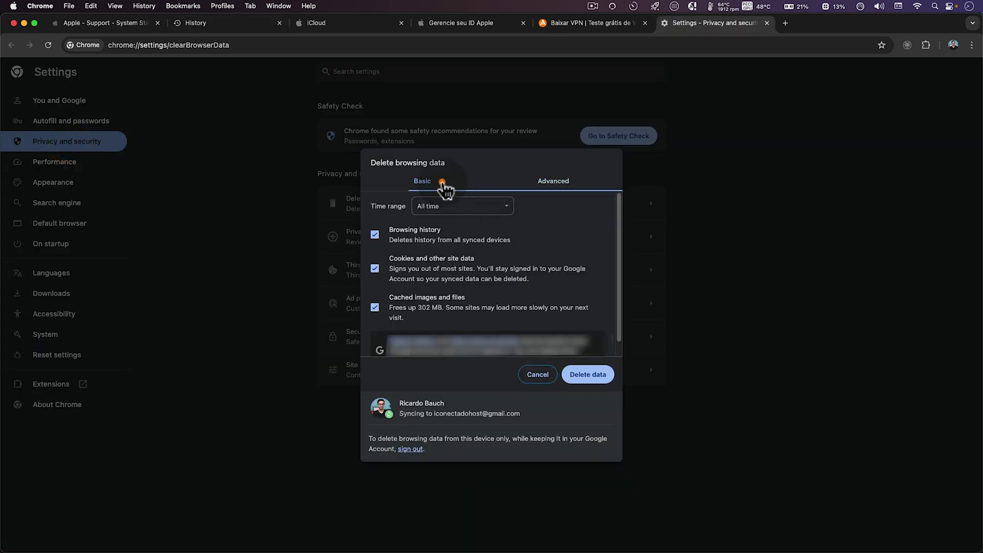
left_click(562, 192)
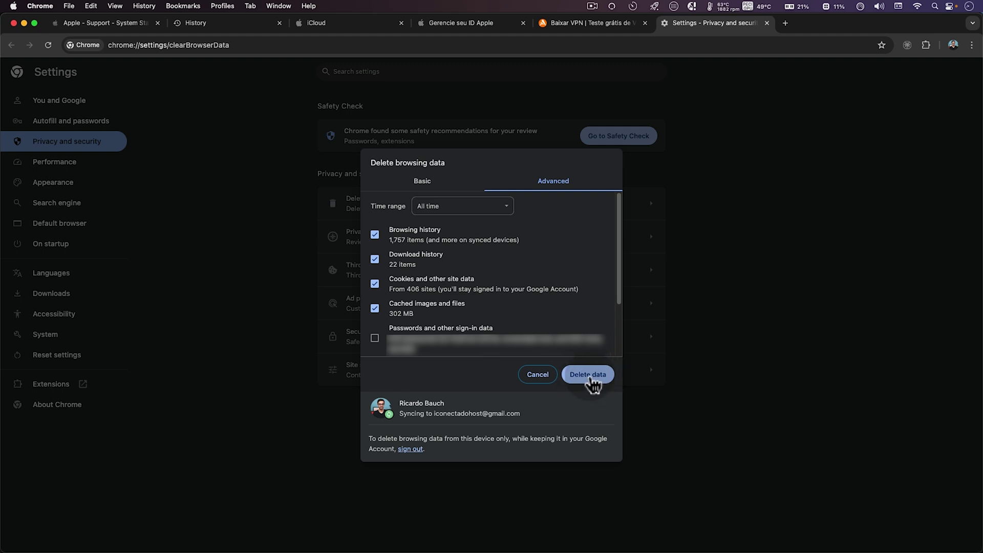
left_click(594, 377)
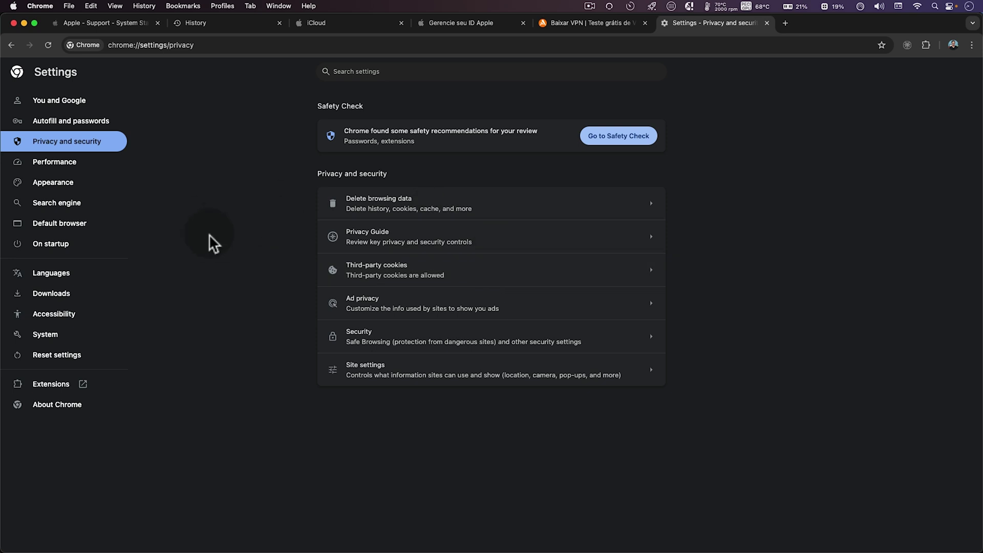
key("super+w")
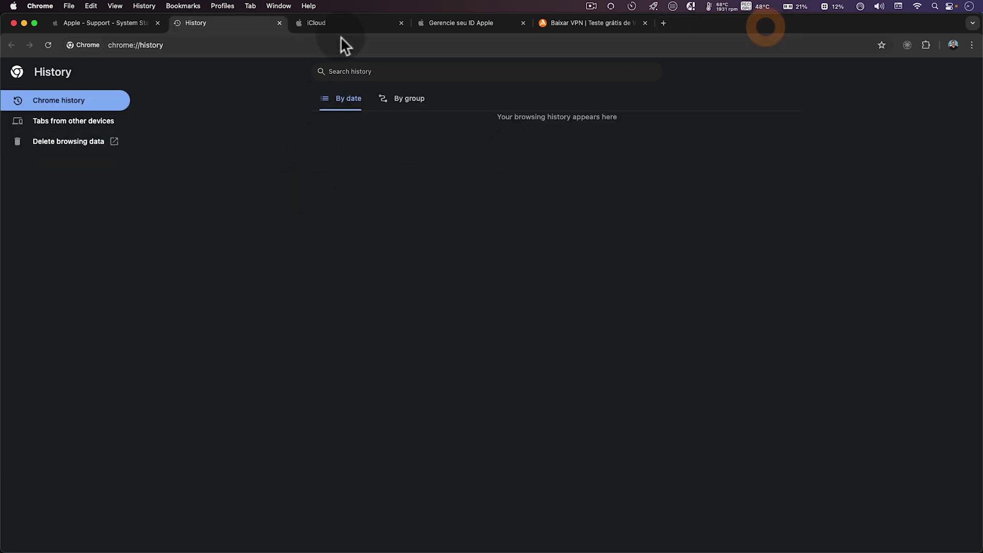
Step: Open the Apple ID creation form from the iCloud sign-in page and review its personal, e-mail, password and phone fields
left_click(334, 24)
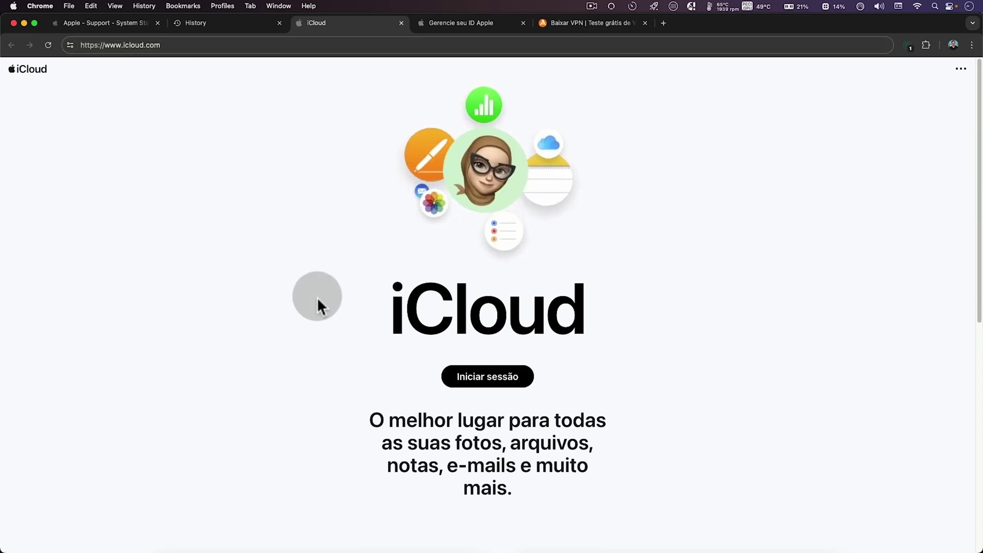
left_click(455, 378)
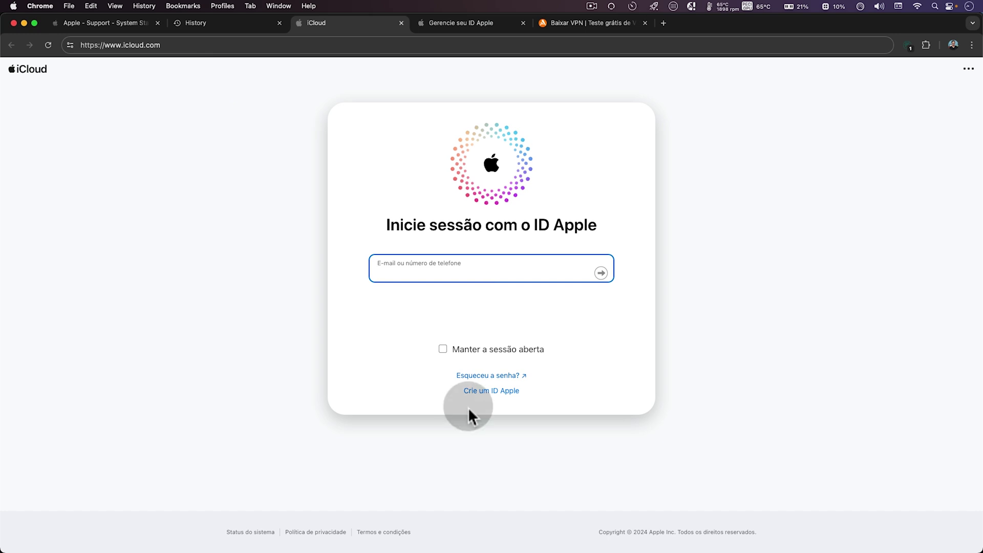
left_click(490, 391)
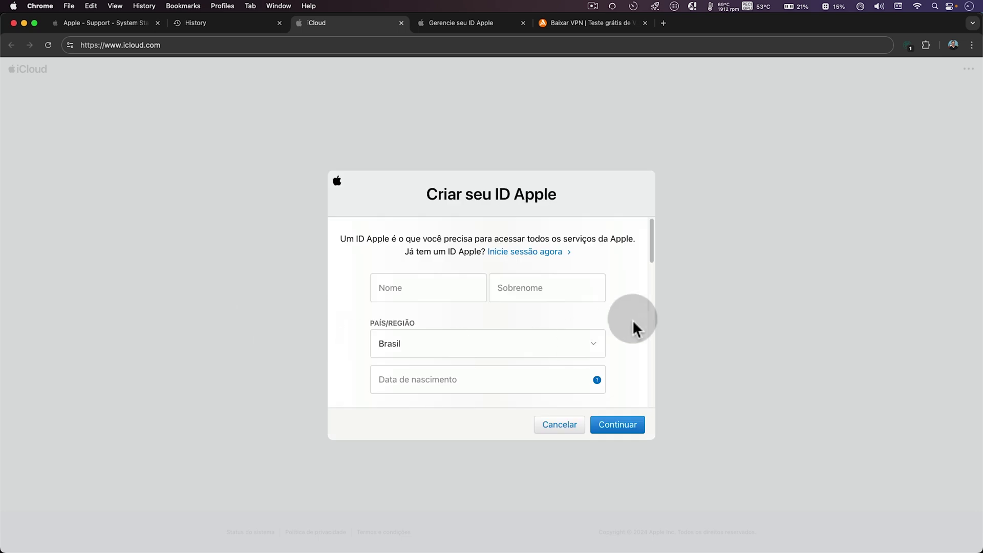
scroll(571, 302, "down", 5)
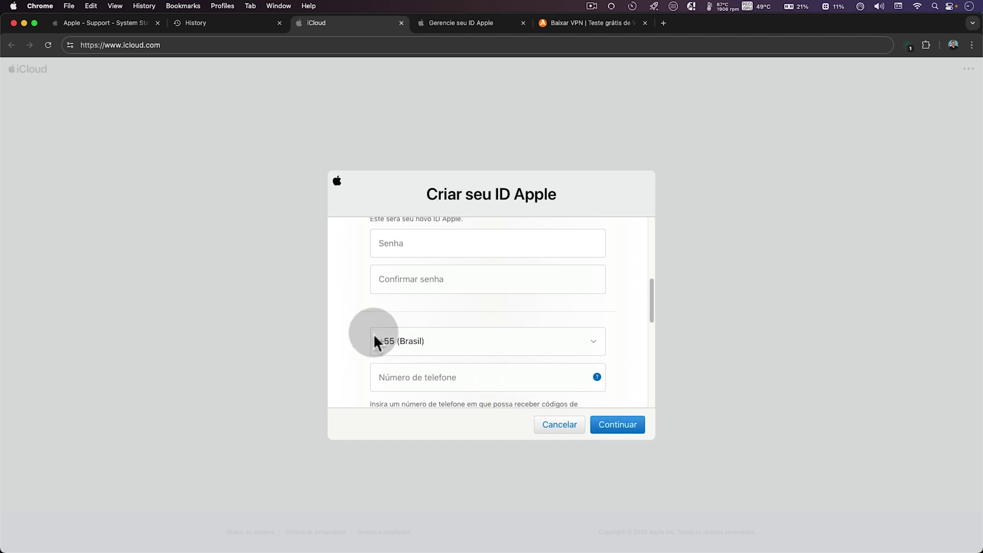
scroll(366, 327, "up", 2)
scroll(358, 326, "up", 3)
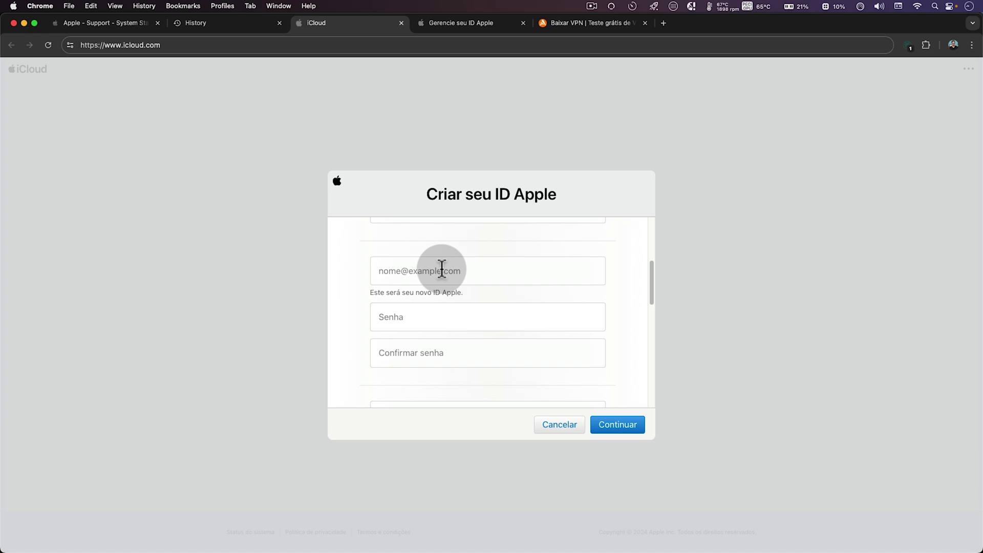
Step: Open the Apple ID creation form on appleid.apple.com and examine its fields, verification method, subscription options and image code
left_click(475, 26)
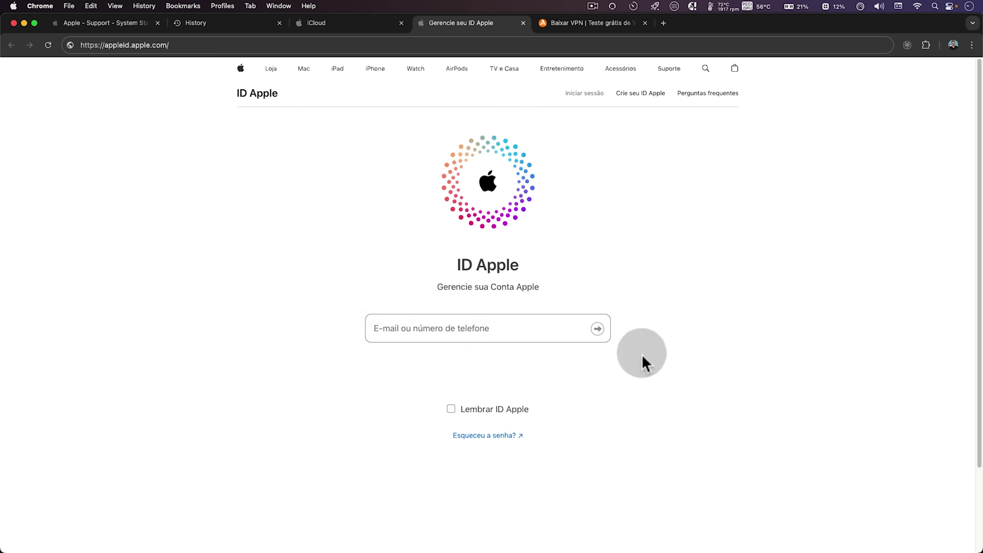
left_click(643, 94)
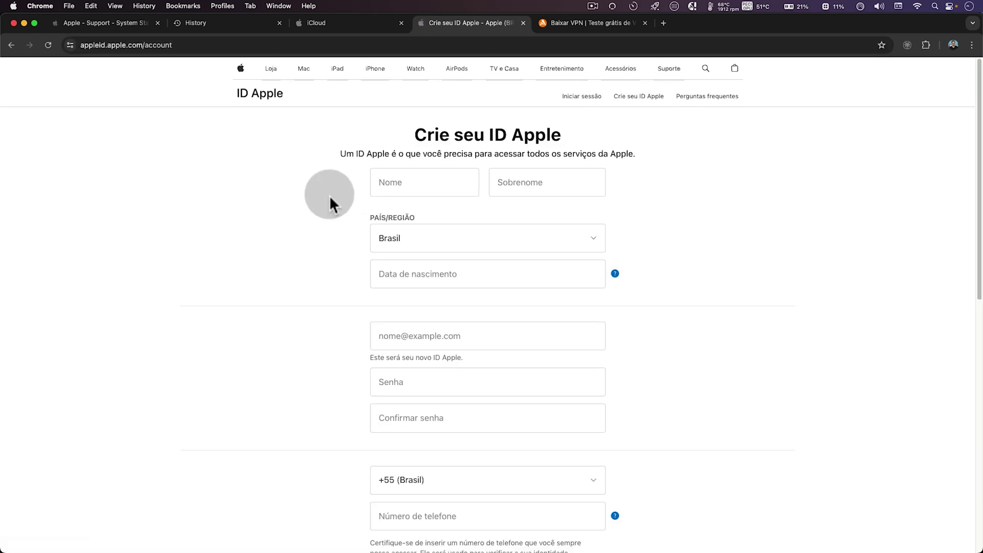
scroll(486, 326, "down", 2)
scroll(446, 327, "down", 3)
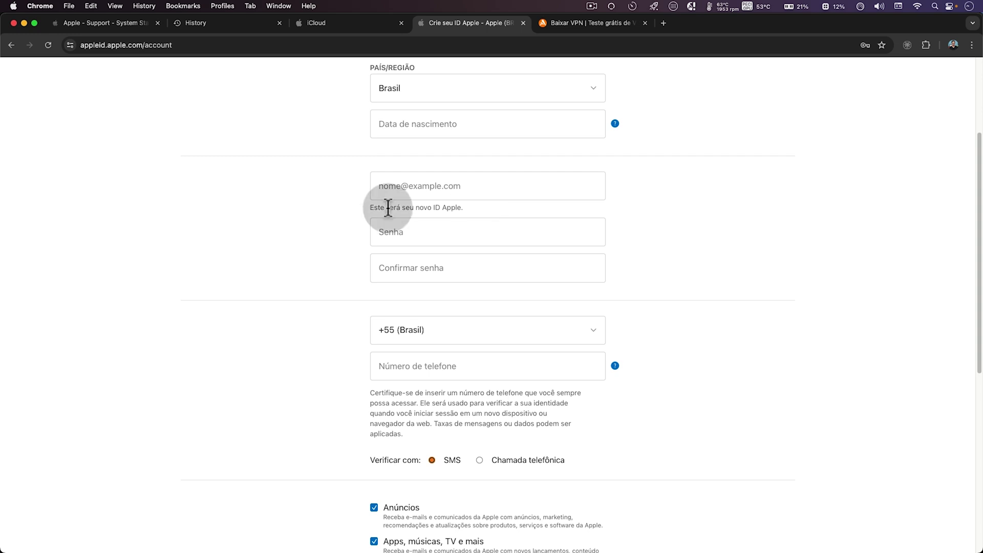
scroll(389, 215, "down", 2)
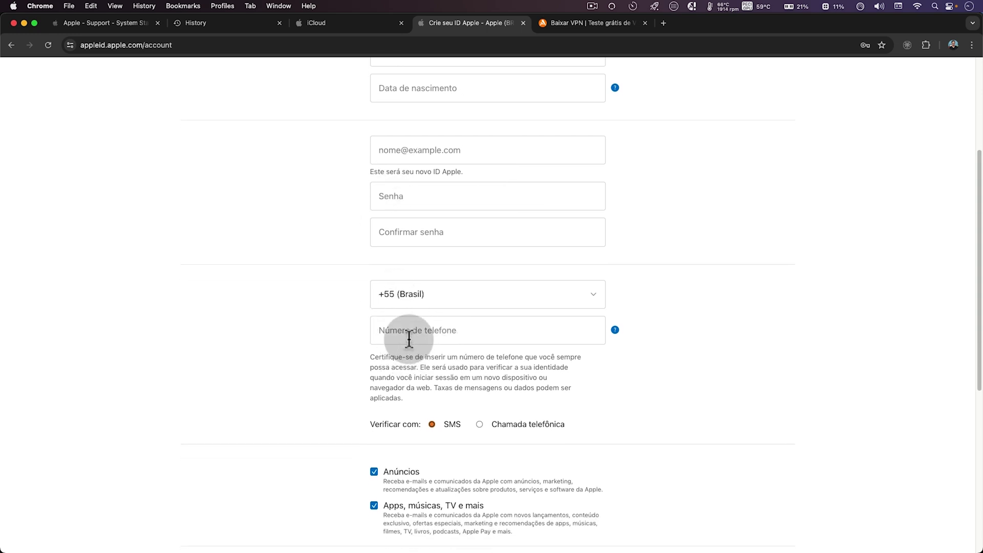
scroll(409, 338, "down", 8)
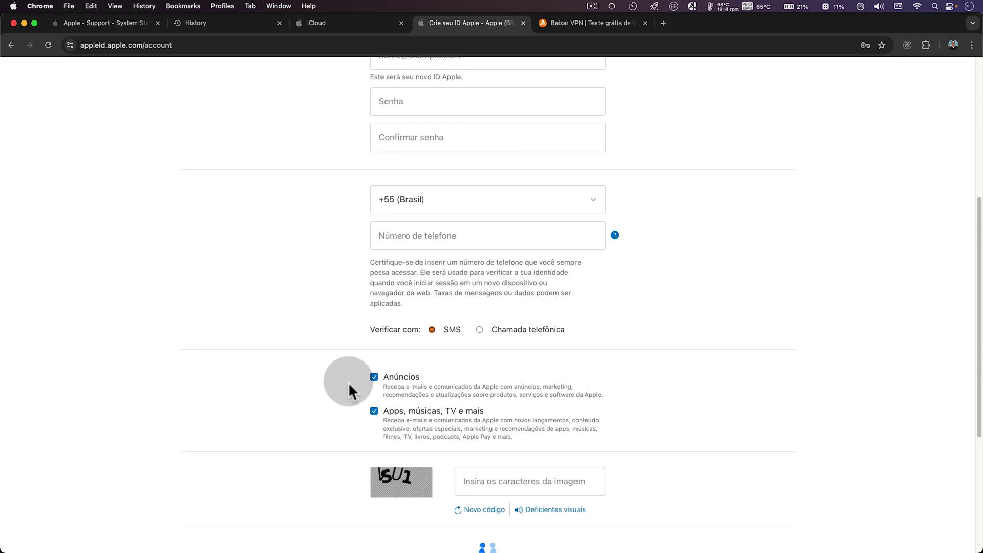
left_click(485, 525)
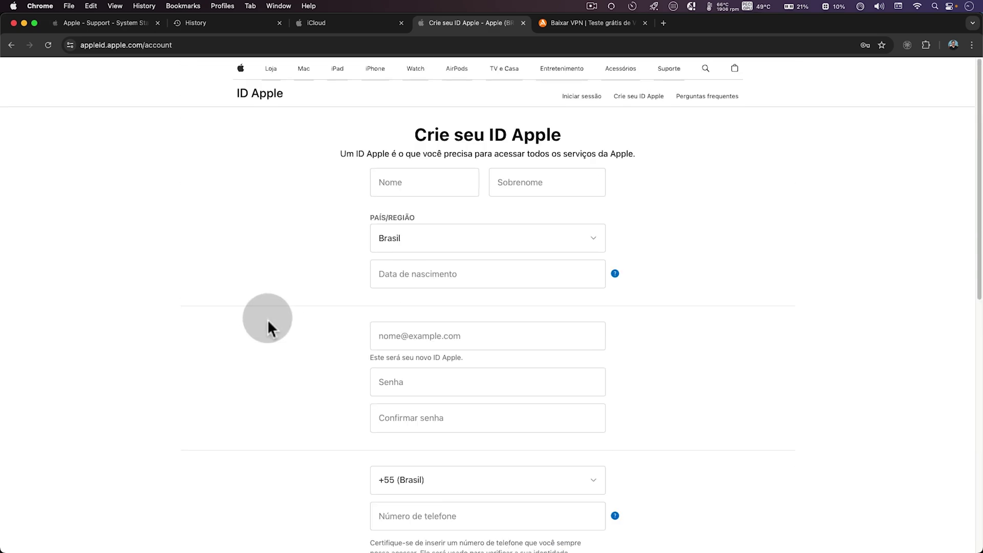
scroll(417, 317, "down", 5)
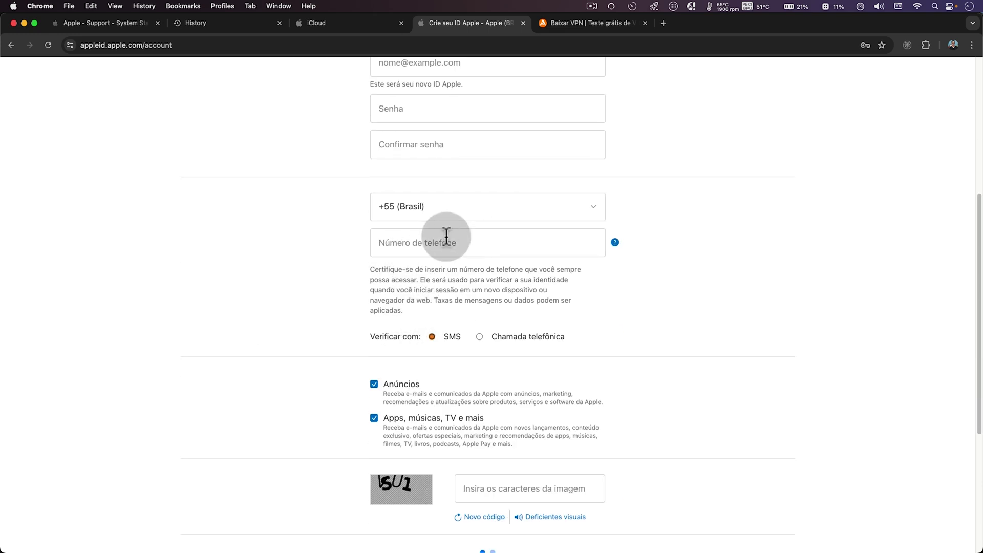
scroll(441, 246, "up", 1)
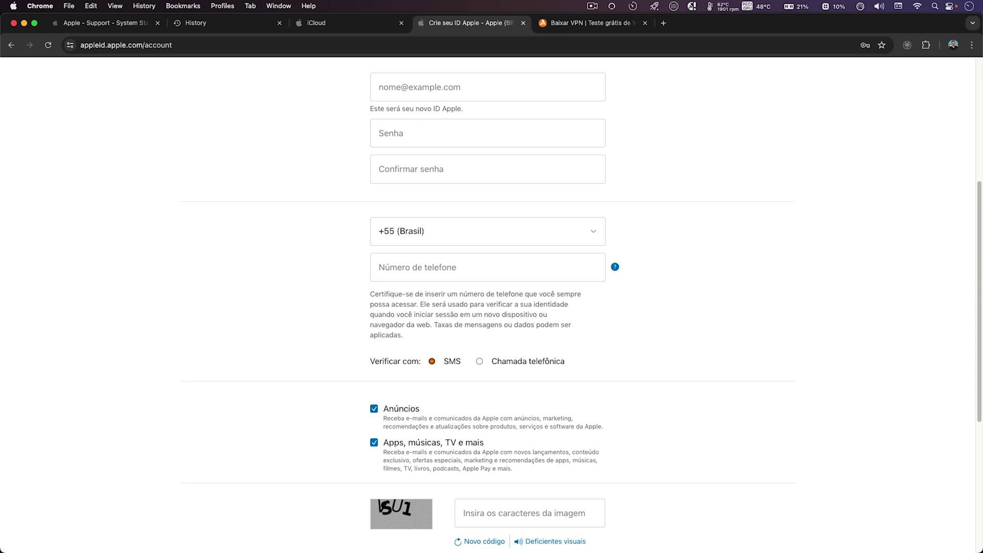
Step: Switch to System Settings and open the DNS settings in the details of the connected Wi-Fi network
left_click(918, 7)
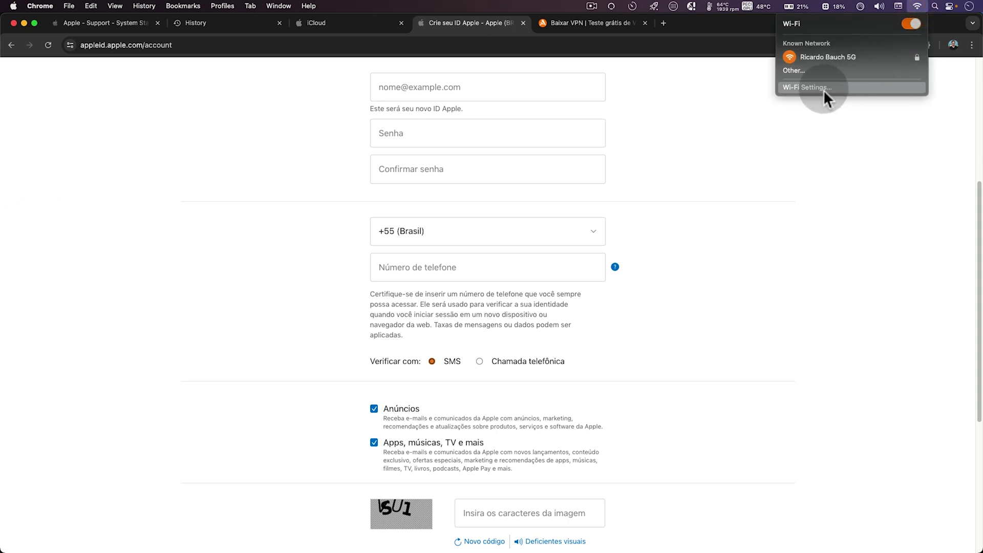
left_click(240, 305)
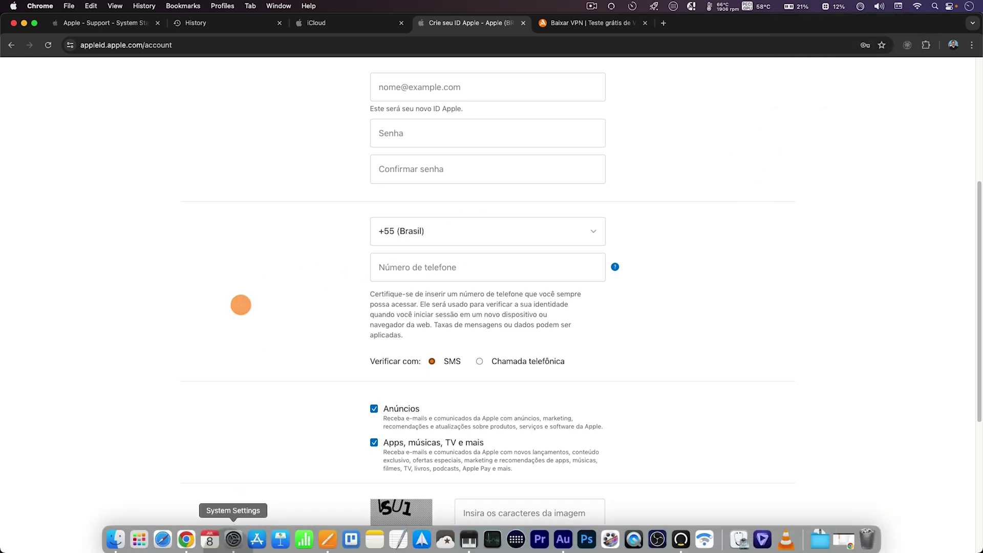
left_click(233, 538)
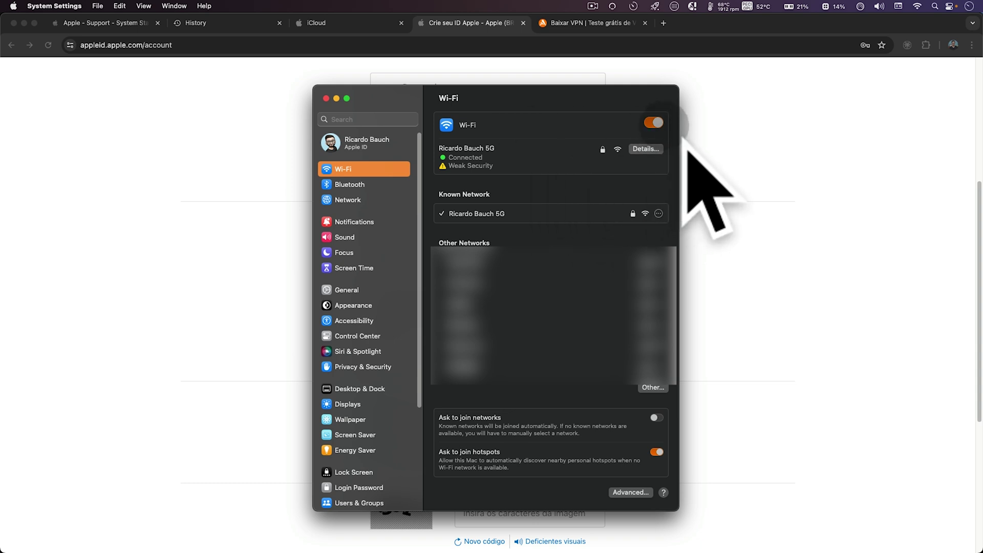
left_click(643, 149)
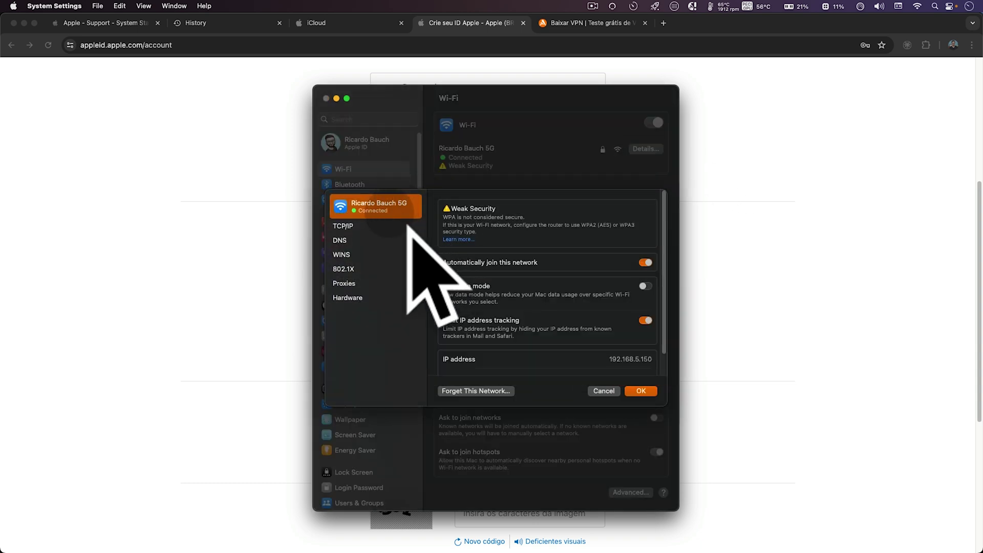
left_click(346, 240)
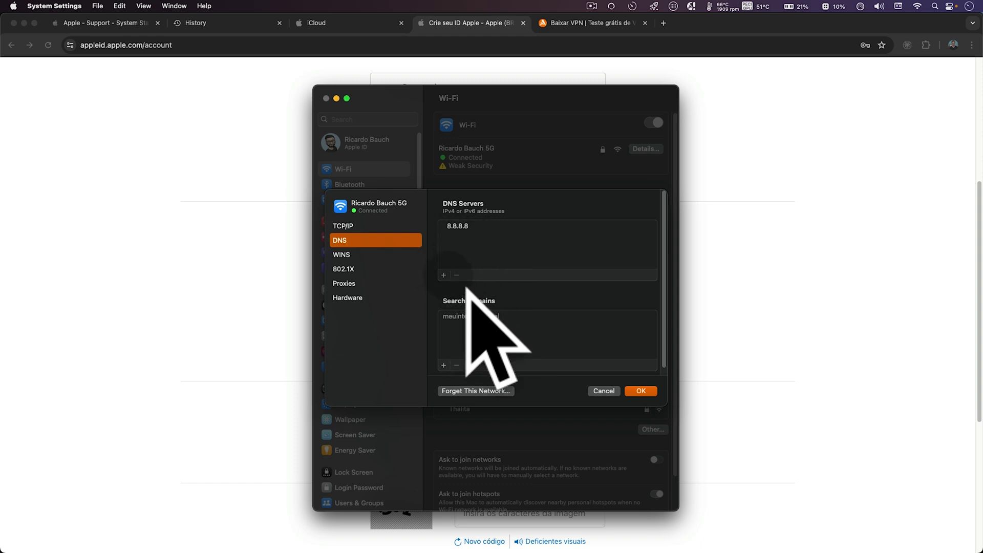
Step: Replace the Wi-Fi network's DNS server with 1.1.1.1, save the change and close System Settings
left_click(487, 231)
left_click(487, 236)
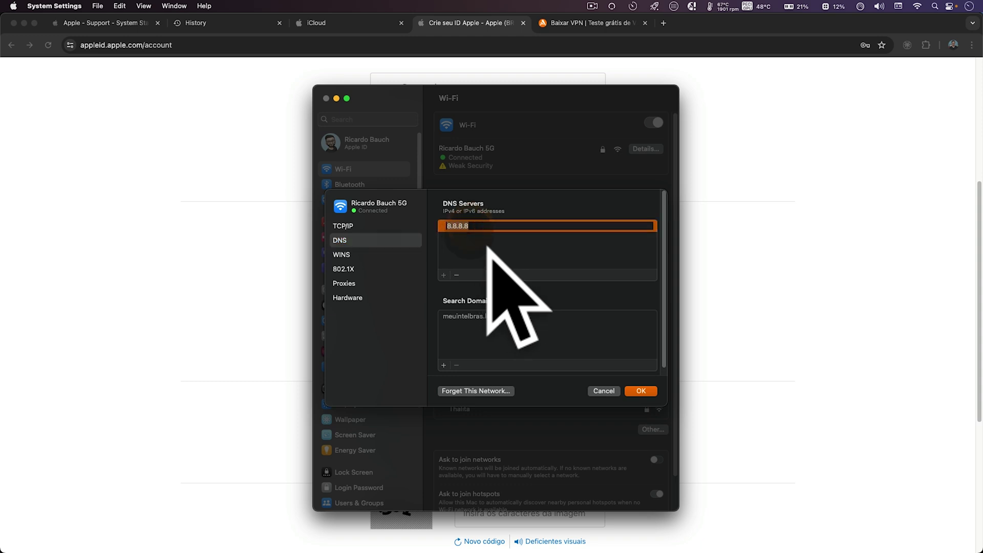
left_click(479, 233)
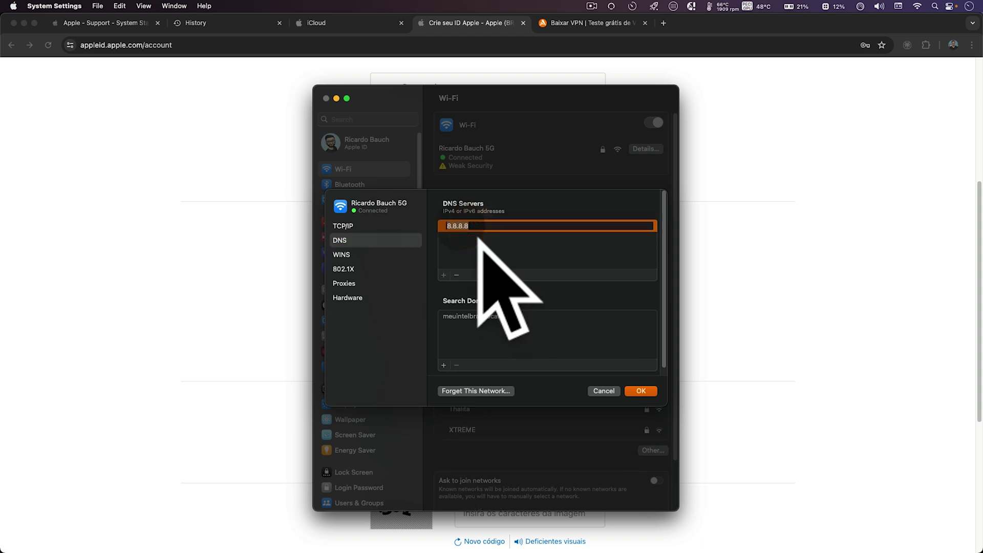
key("BackSpace")
type("1.1.1.1")
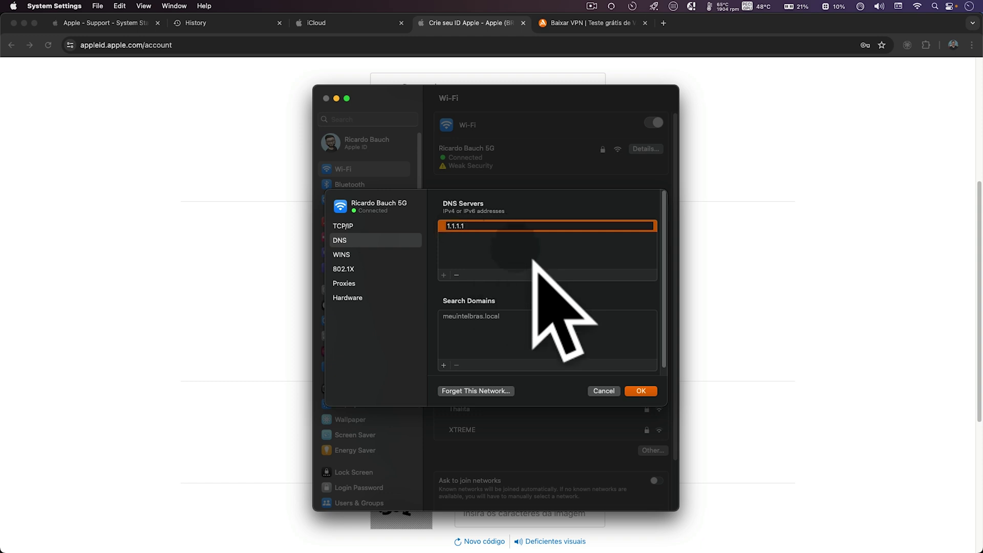
left_click(653, 394)
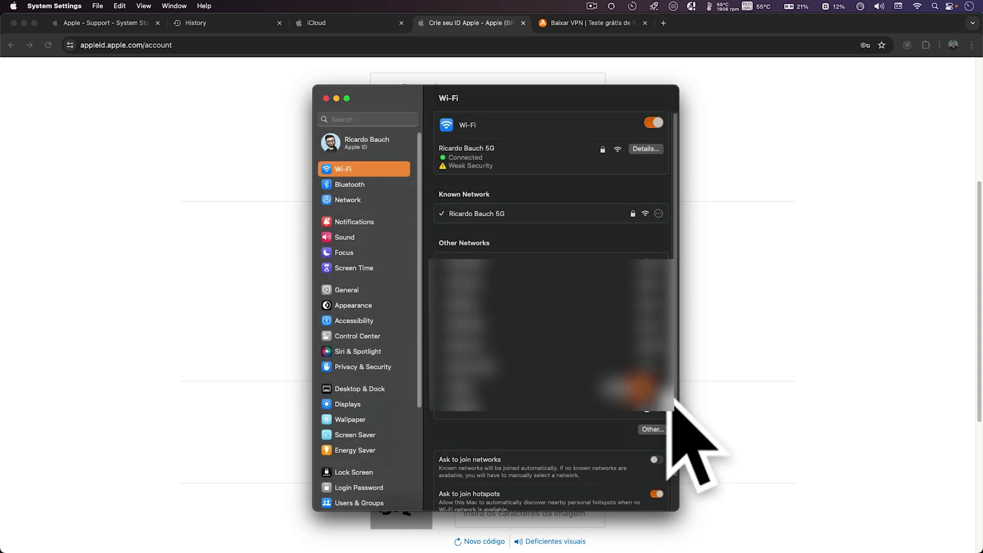
left_click(326, 98)
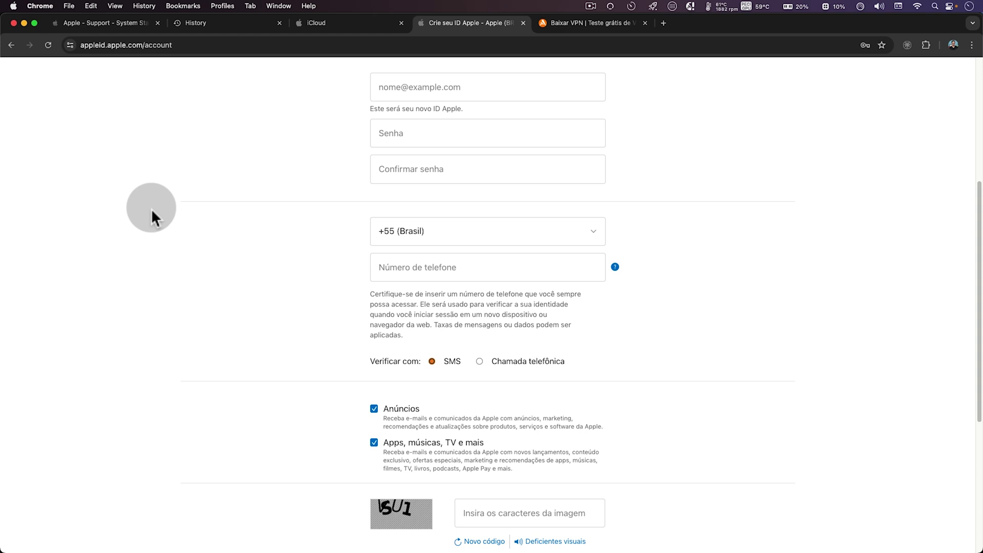
Step: Request the 60-day trial of Avast SecureLine VPN and cancel saving the avast_secureline.dmg installer
left_click(591, 26)
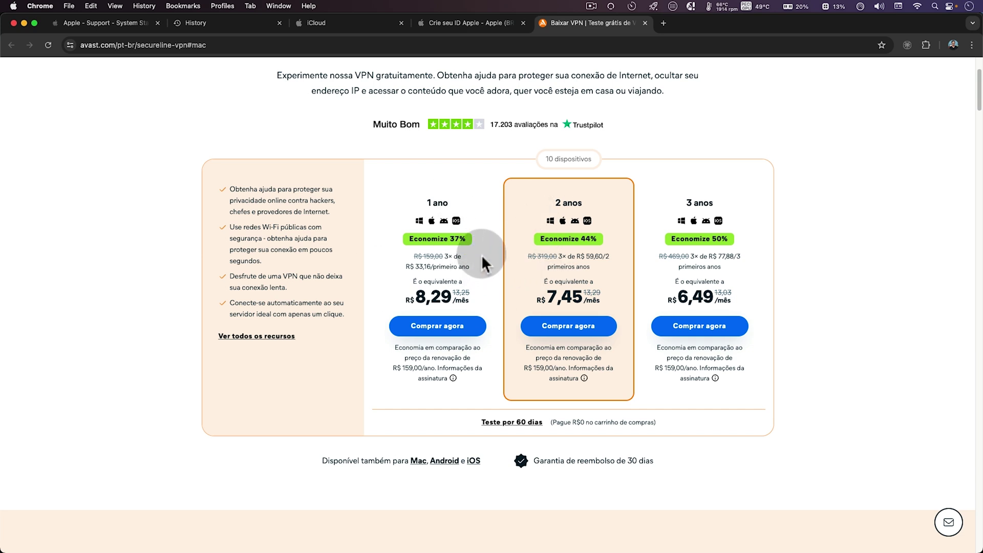
left_click(519, 422)
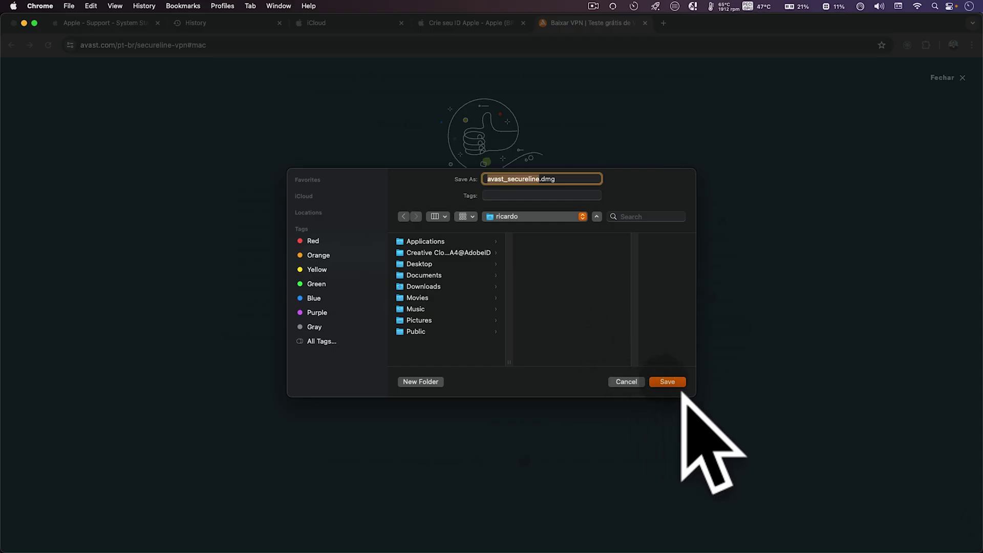
left_click(634, 385)
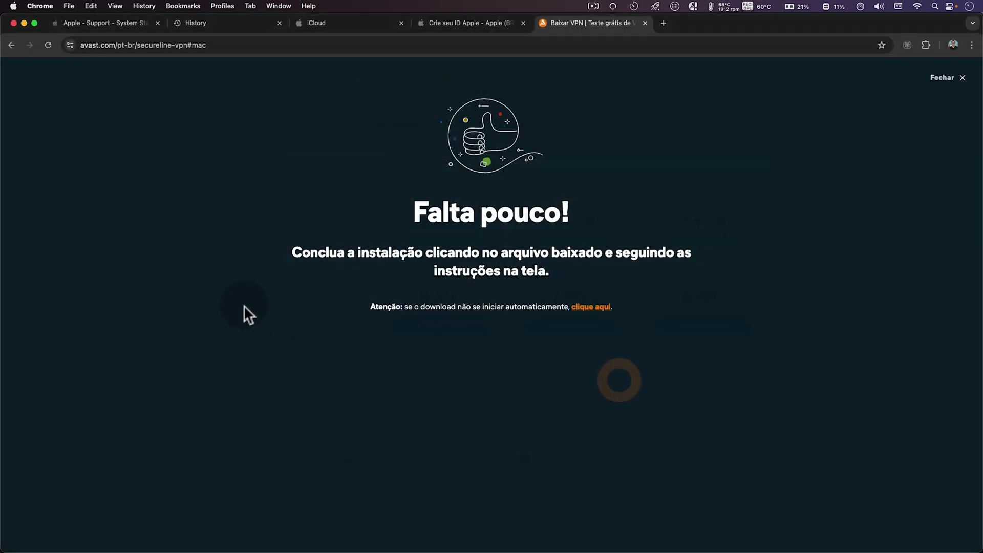